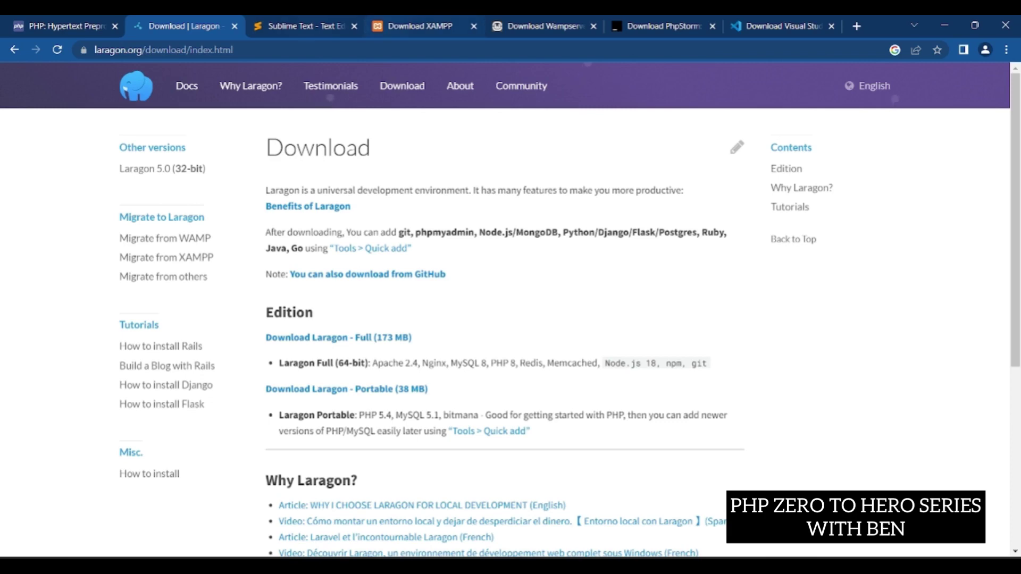
# - Show the Sublime Text website, switch to the Laragon app and stop its running services
pyautogui.hotkey('ctrl', 'Tab')
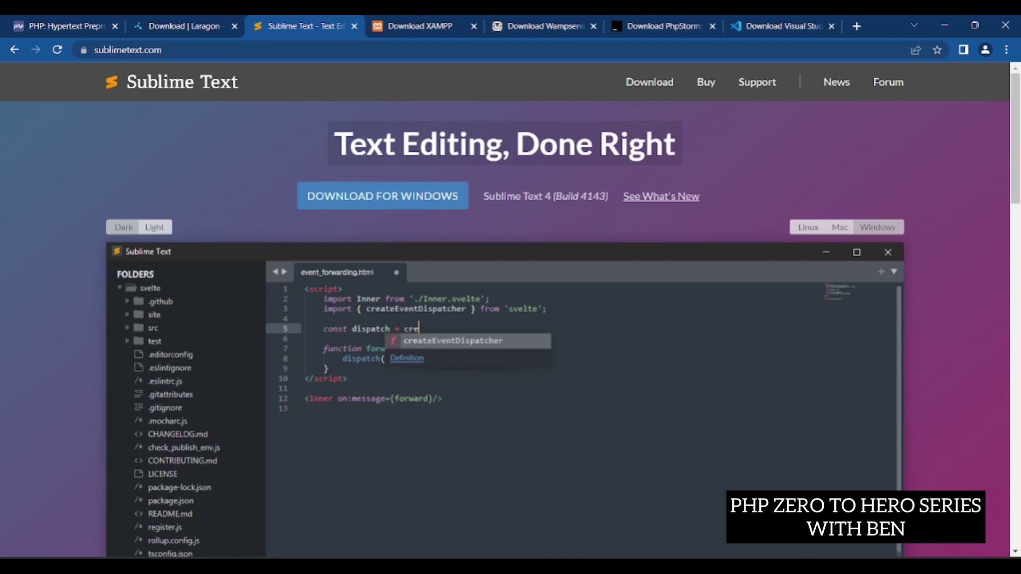
pyautogui.click(127, 50)
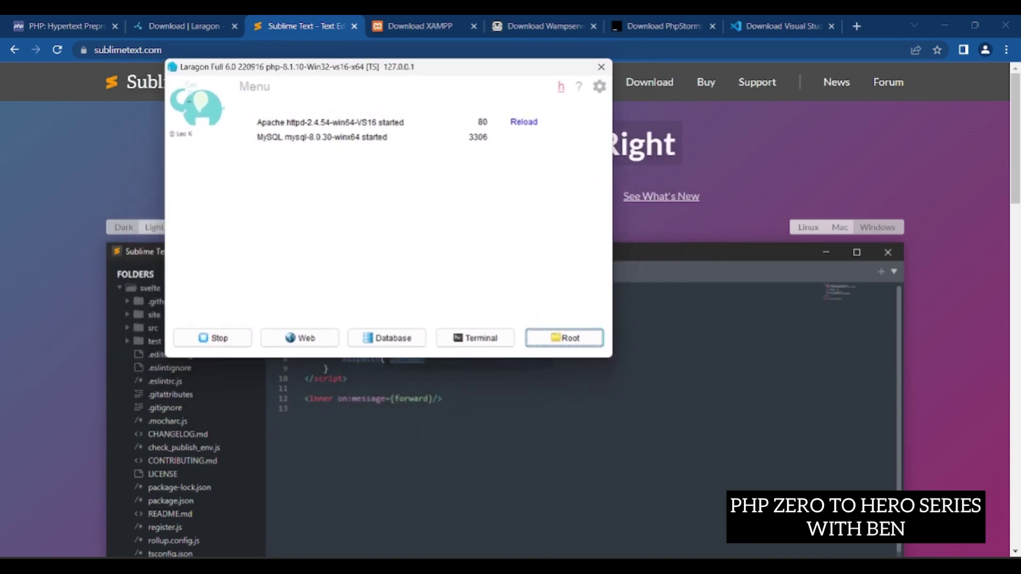
pyautogui.click(213, 338)
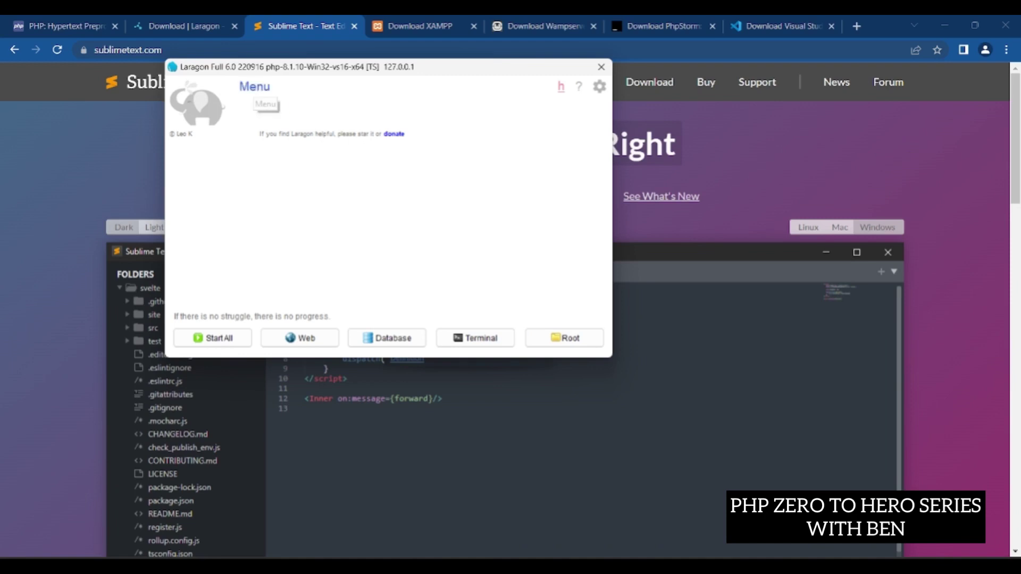
# - Look through Laragon's available commands, including the PHP version and quick settings and the MySQL options
pyautogui.click(254, 87)
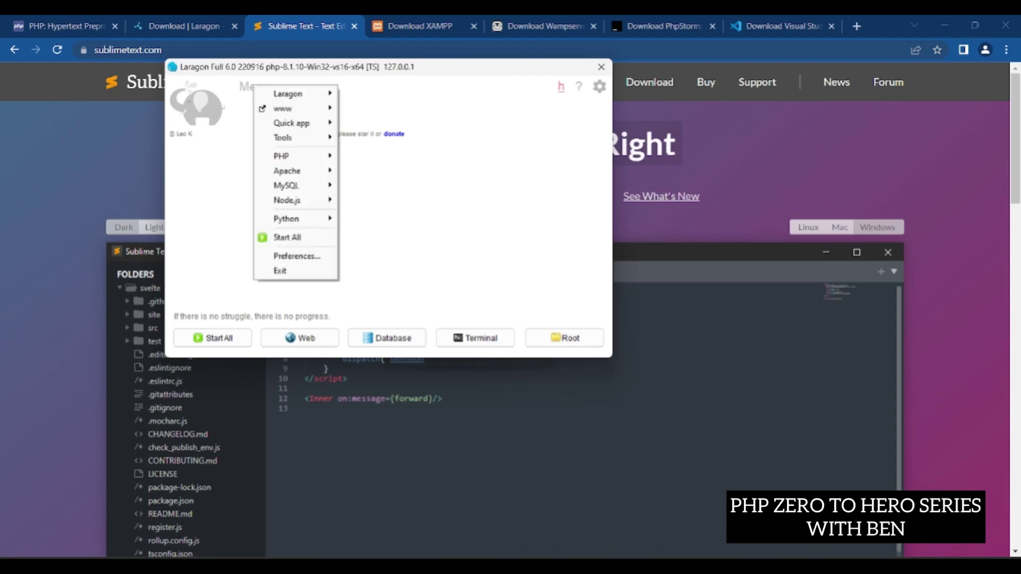
pyautogui.moveTo(290, 94)
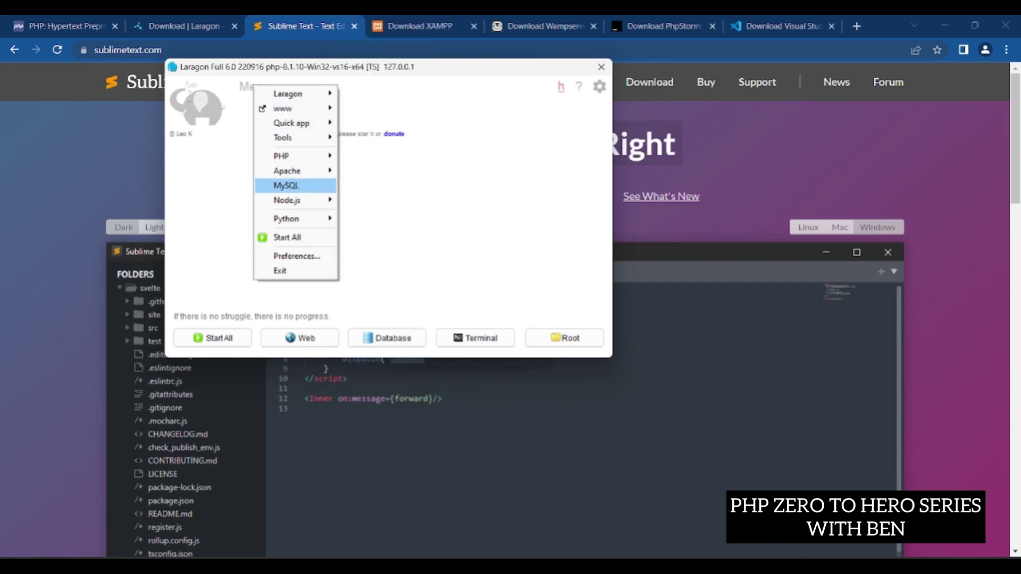
pyautogui.moveTo(291, 123)
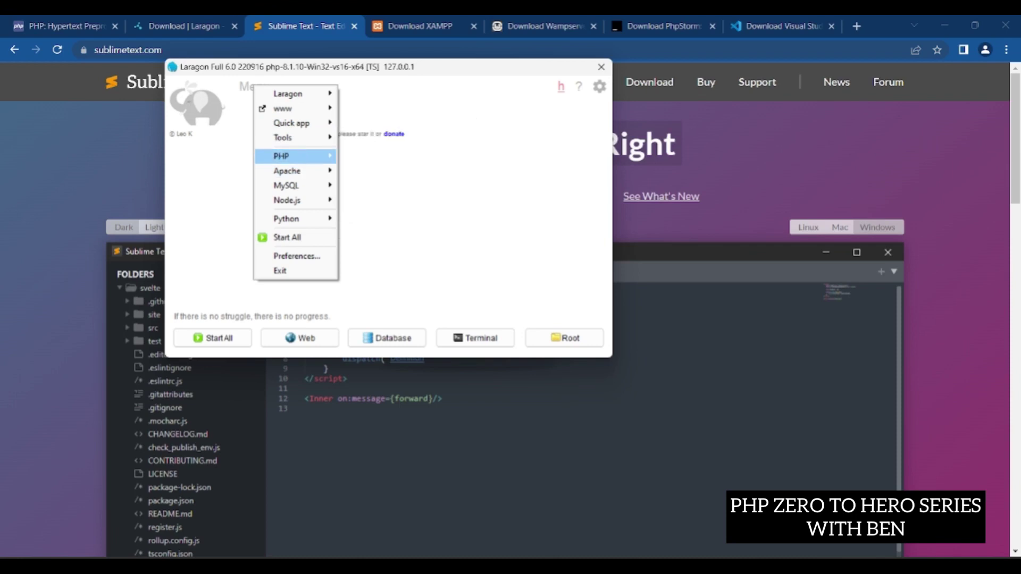
pyautogui.moveTo(288, 156)
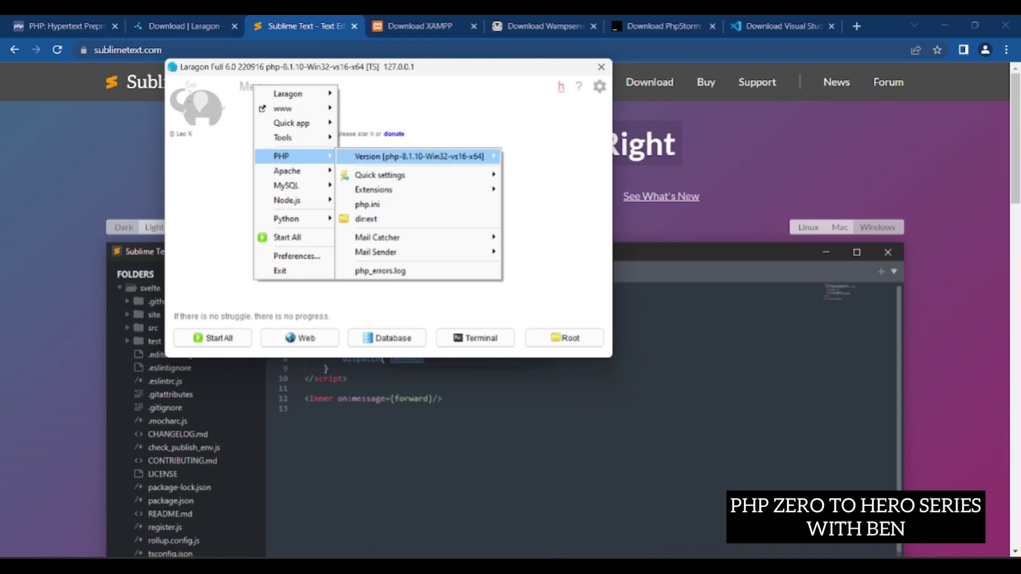
pyautogui.moveTo(421, 156)
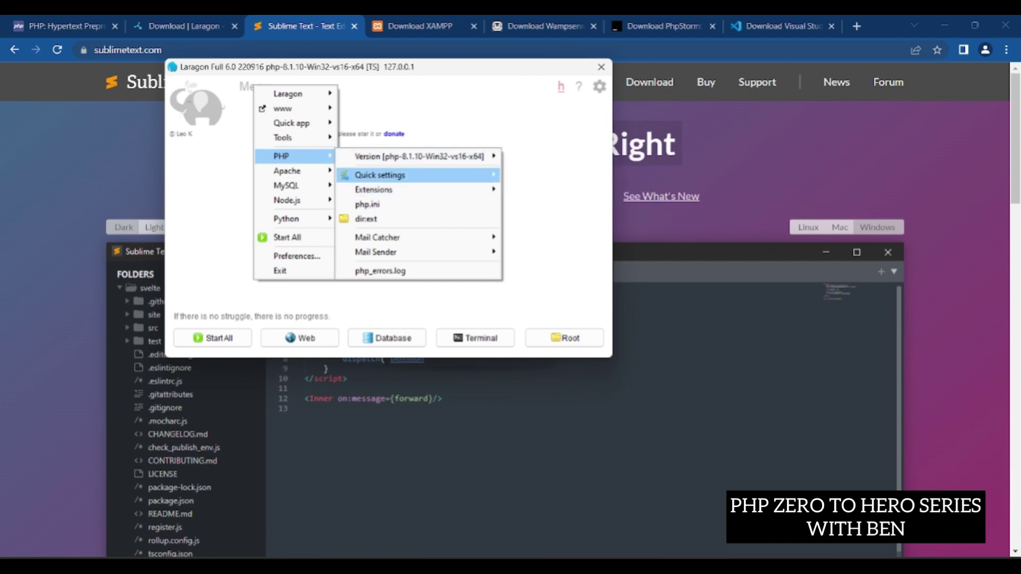
pyautogui.moveTo(380, 175)
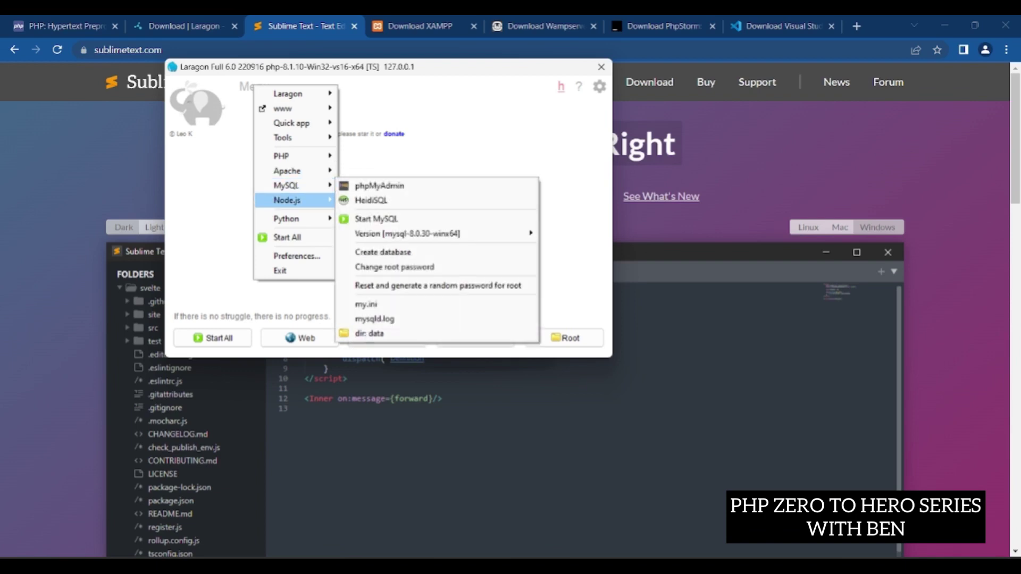
pyautogui.moveTo(387, 200)
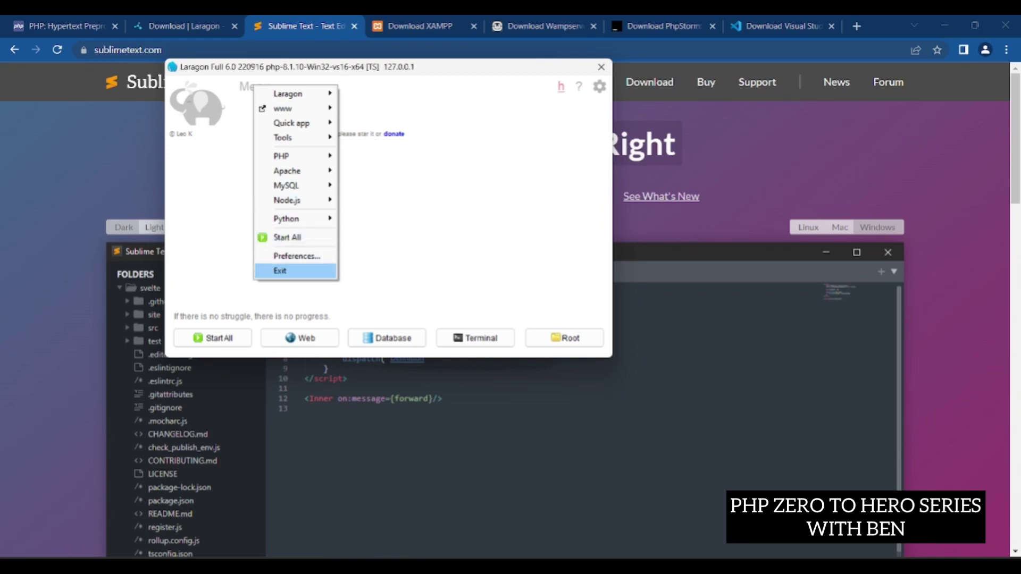
# - Open Laragon's preferences and toggle running at Windows startup, automatic Start All and Run minimized off and back on
pyautogui.click(297, 256)
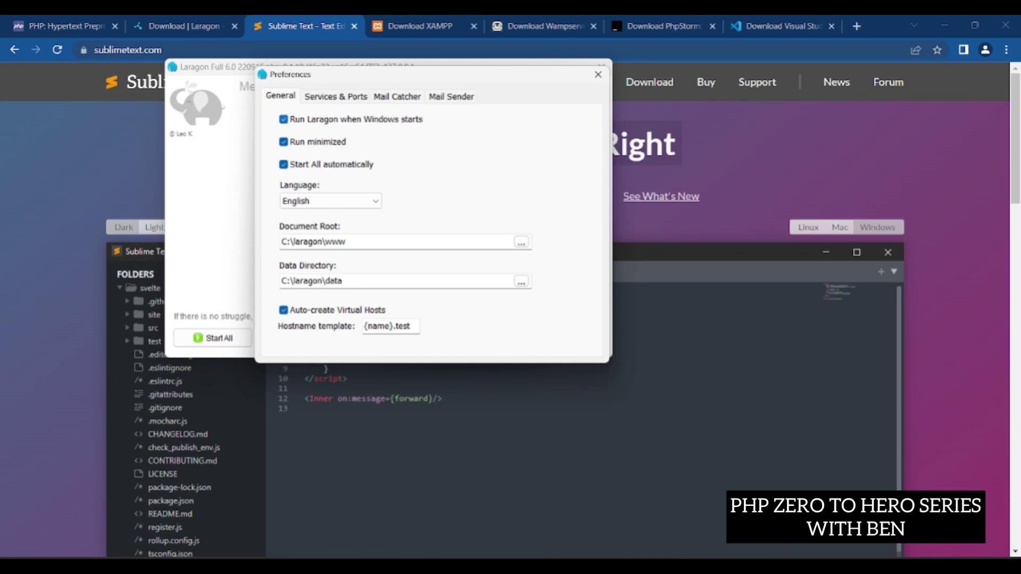
pyautogui.click(284, 119)
pyautogui.click(284, 119)
pyautogui.click(284, 164)
pyautogui.click(284, 164)
pyautogui.click(283, 142)
pyautogui.click(283, 141)
# - Examine the available interface languages in the General preferences, keeping English
pyautogui.click(329, 201)
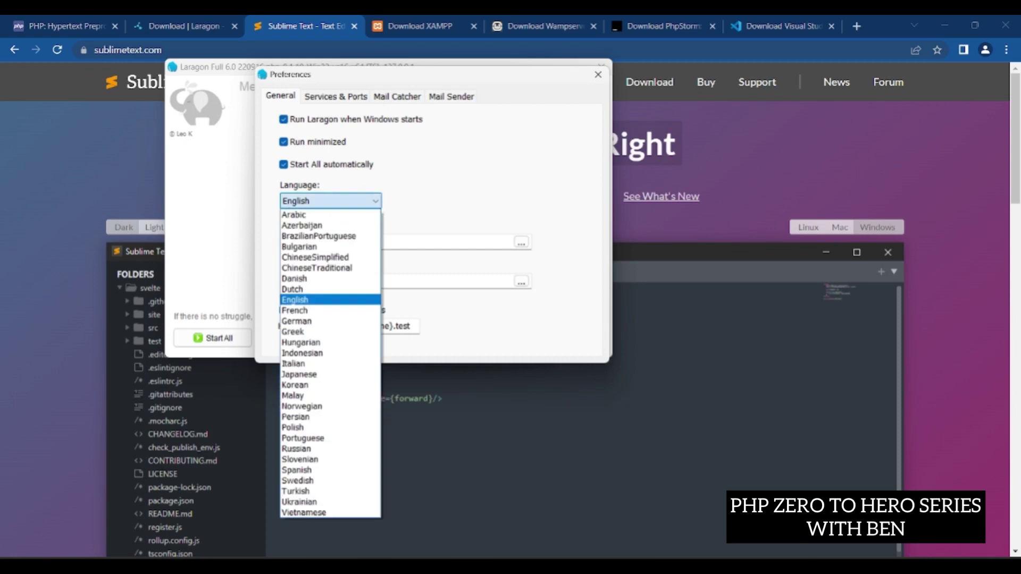
pyautogui.click(330, 200)
pyautogui.click(330, 200)
pyautogui.click(330, 200)
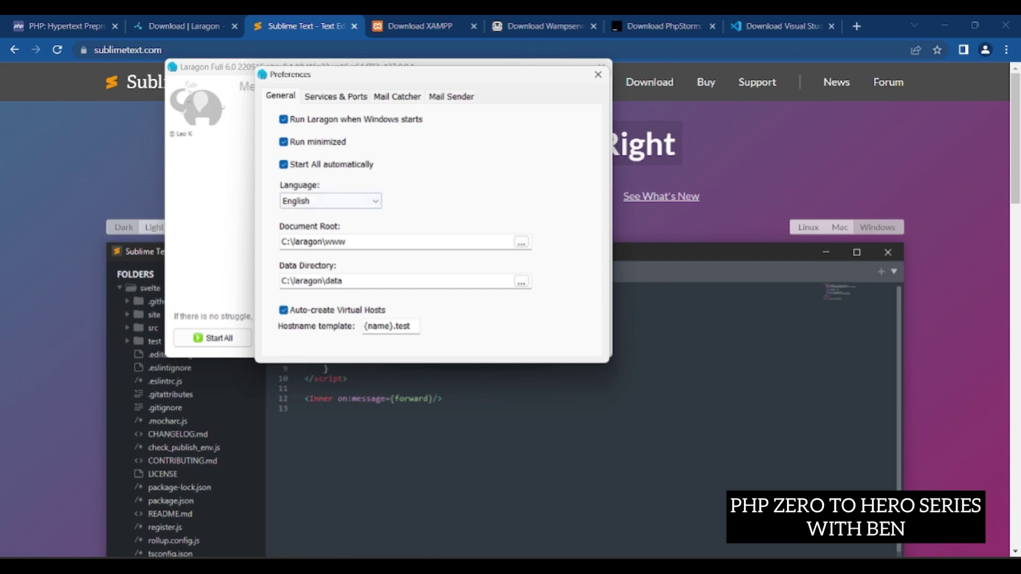
# - Review the Services & Ports, Mail Catcher and Mail Sender preferences, and close the preferences
pyautogui.click(336, 97)
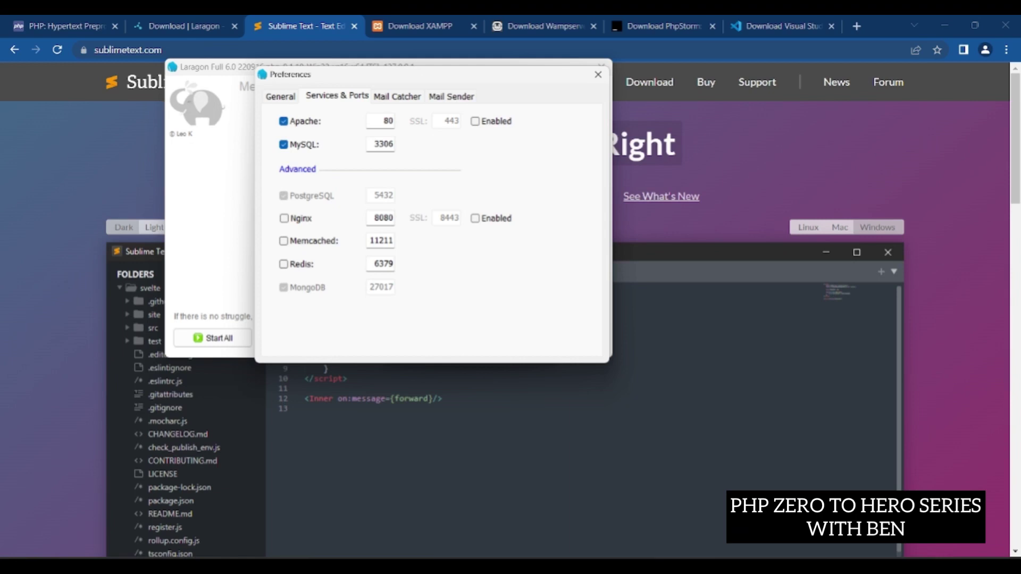
pyautogui.click(398, 95)
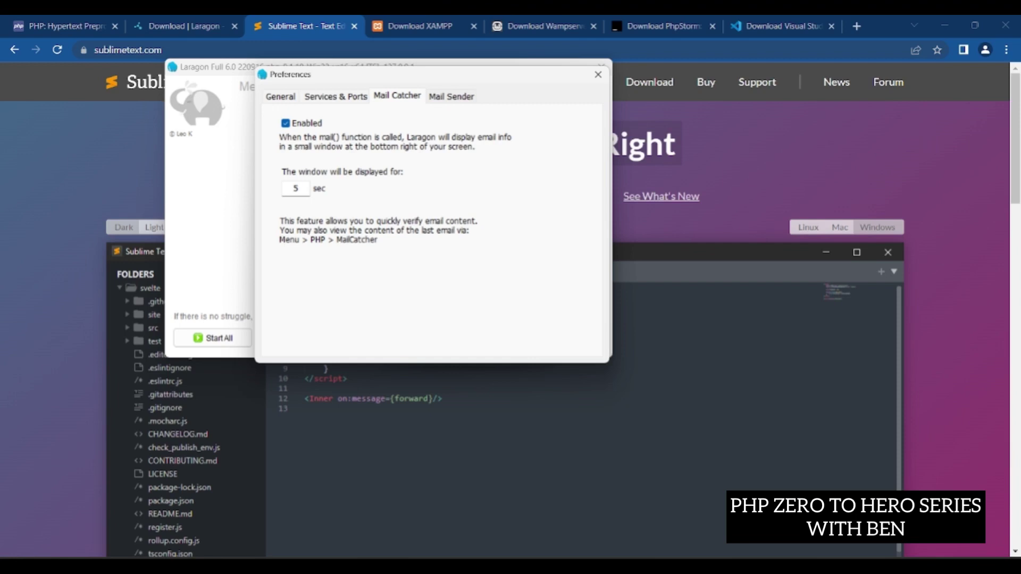
pyautogui.click(451, 96)
pyautogui.click(405, 139)
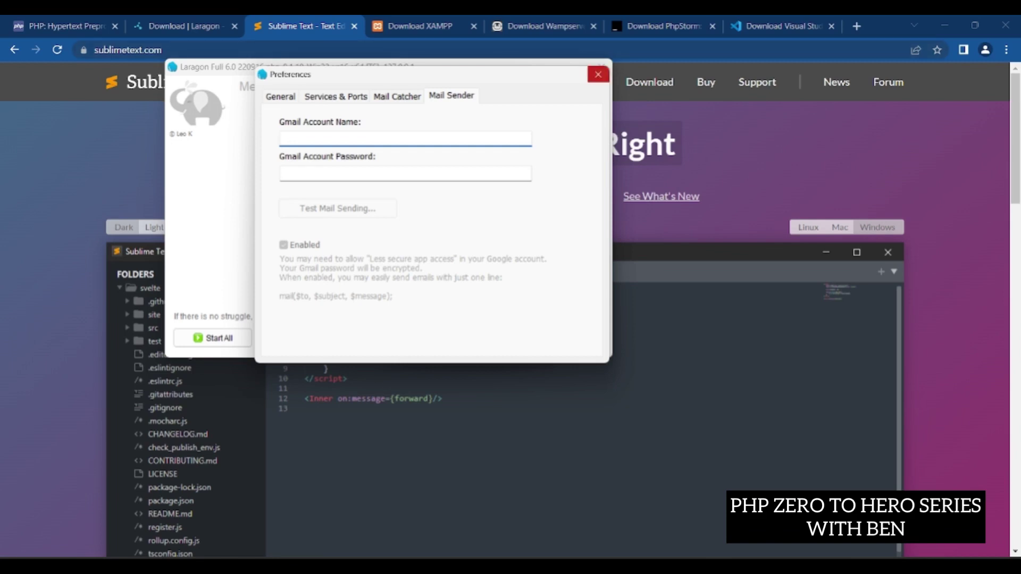
pyautogui.click(597, 74)
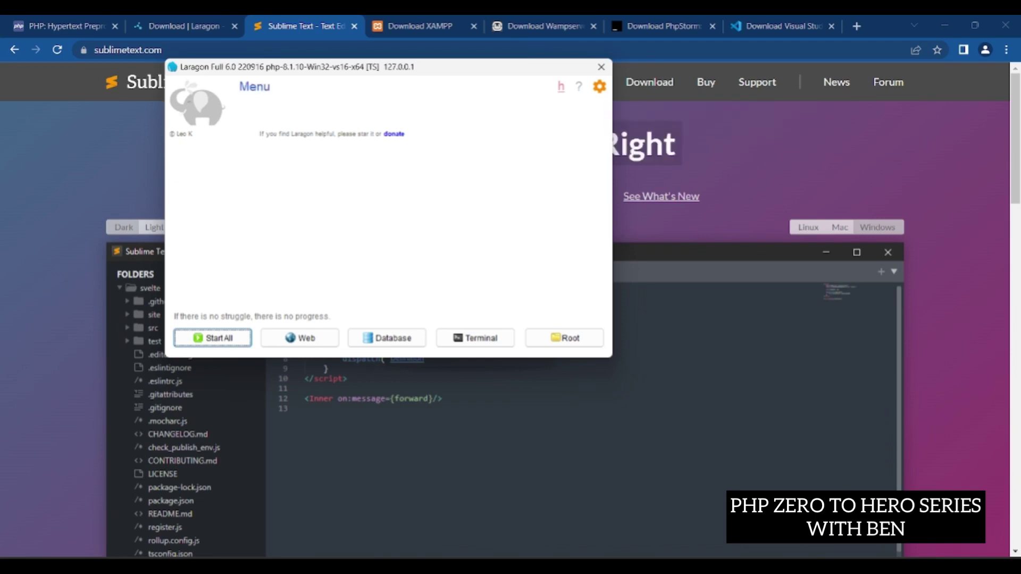
# - Reopen Laragon's General preferences to review them again, and return to the main window
pyautogui.click(254, 86)
pyautogui.click(295, 257)
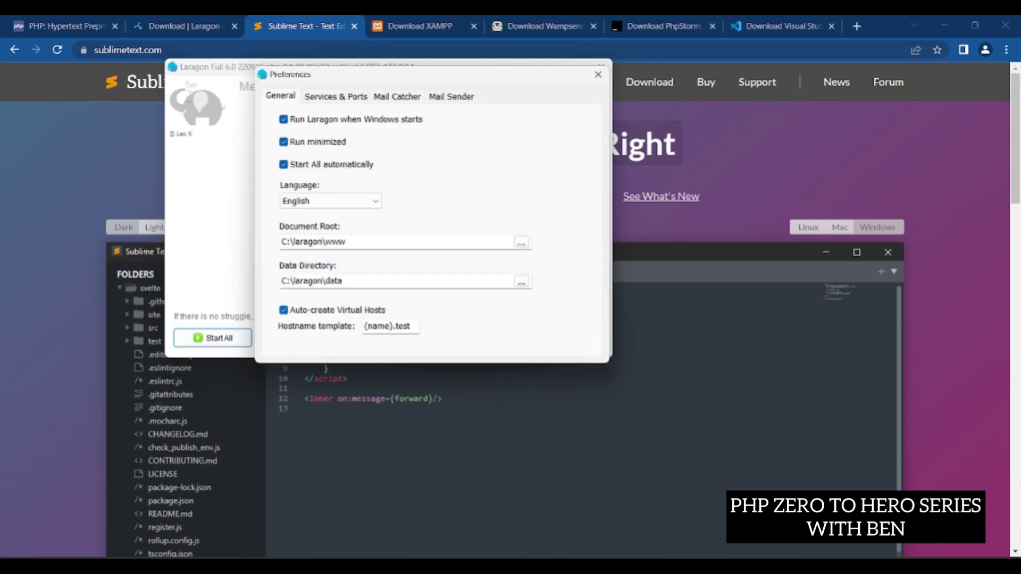
pyautogui.click(598, 75)
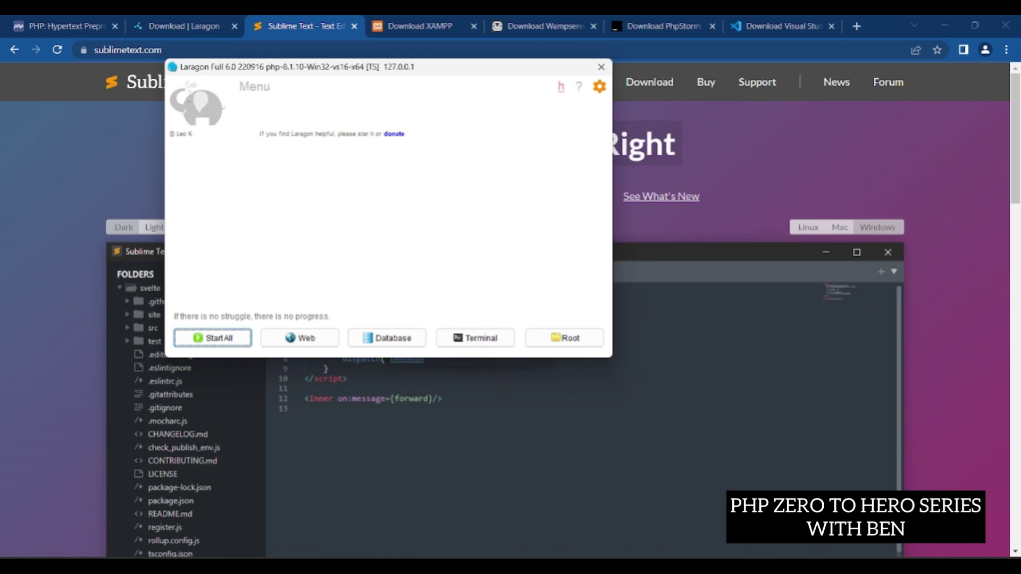
pyautogui.click(600, 86)
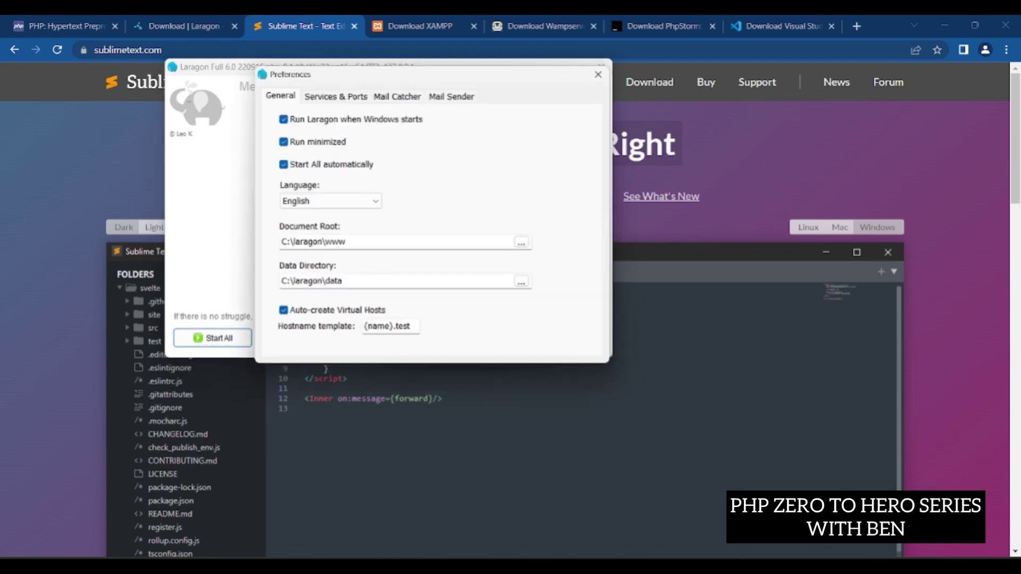
pyautogui.click(598, 74)
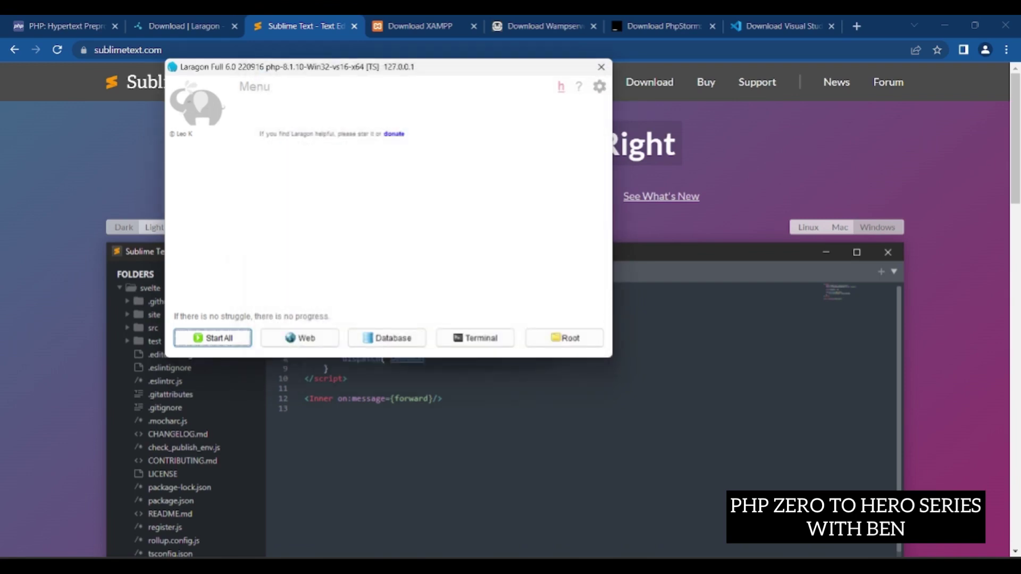
pyautogui.click(600, 86)
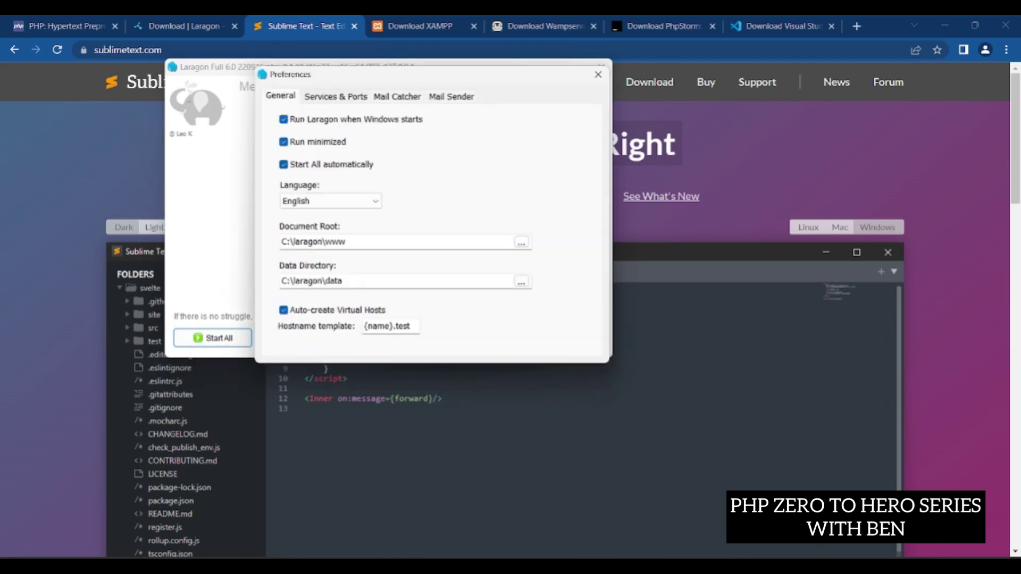
pyautogui.click(598, 74)
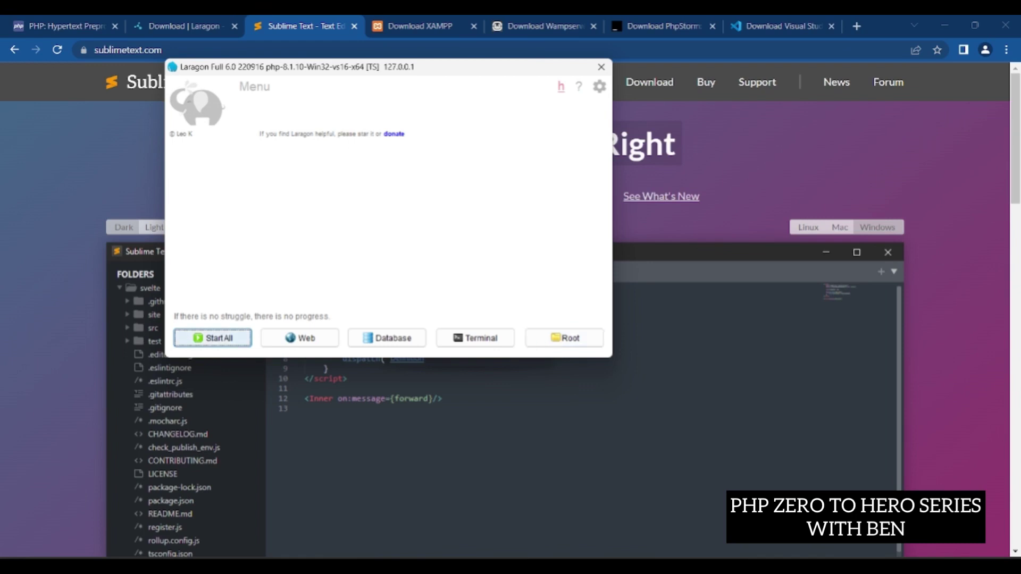
# - Start all Laragon services and view the localhost start page in the Edge browser
pyautogui.click(213, 338)
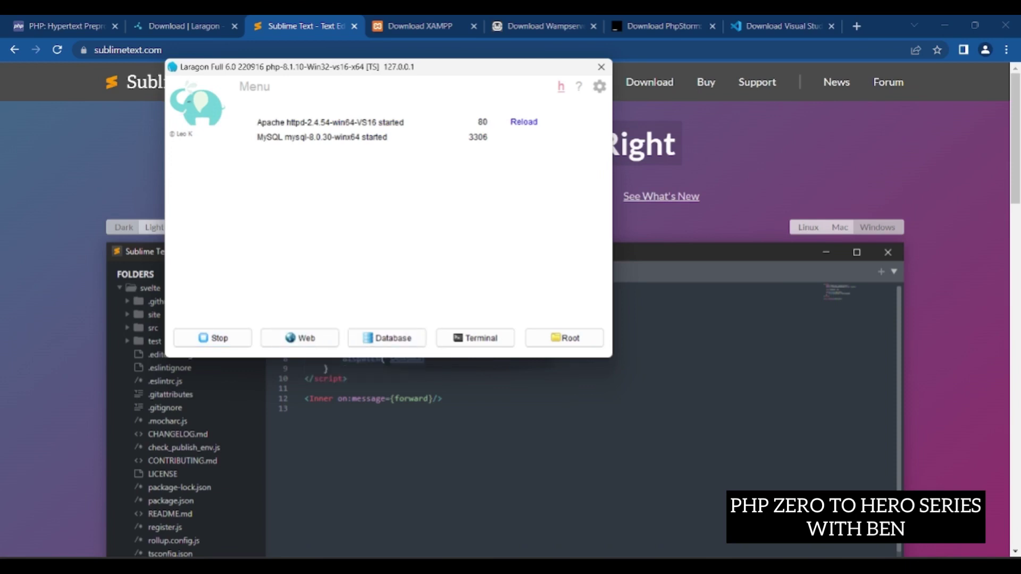
pyautogui.moveTo(630, 566)
pyautogui.click(670, 511)
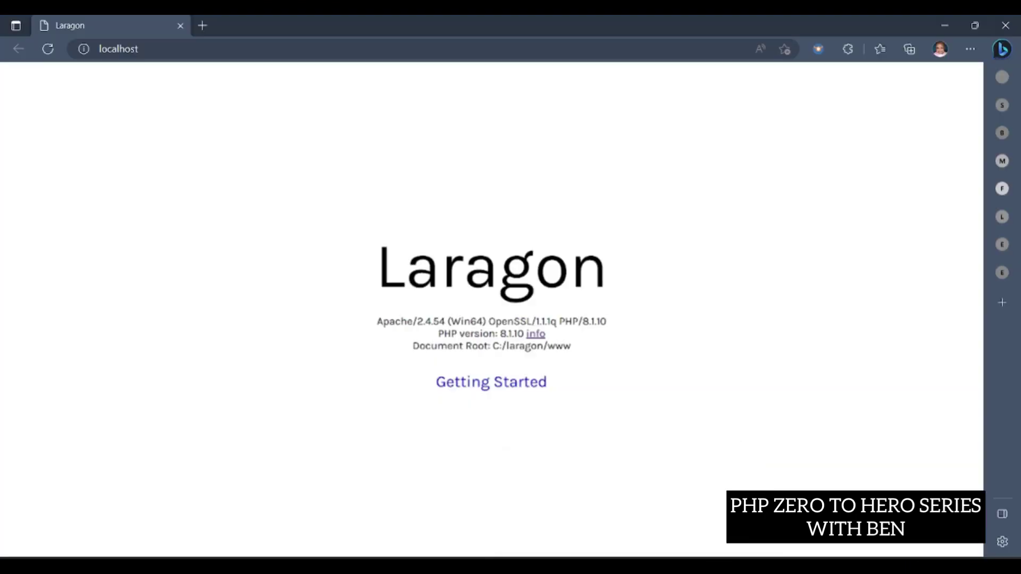
pyautogui.moveTo(806, 566)
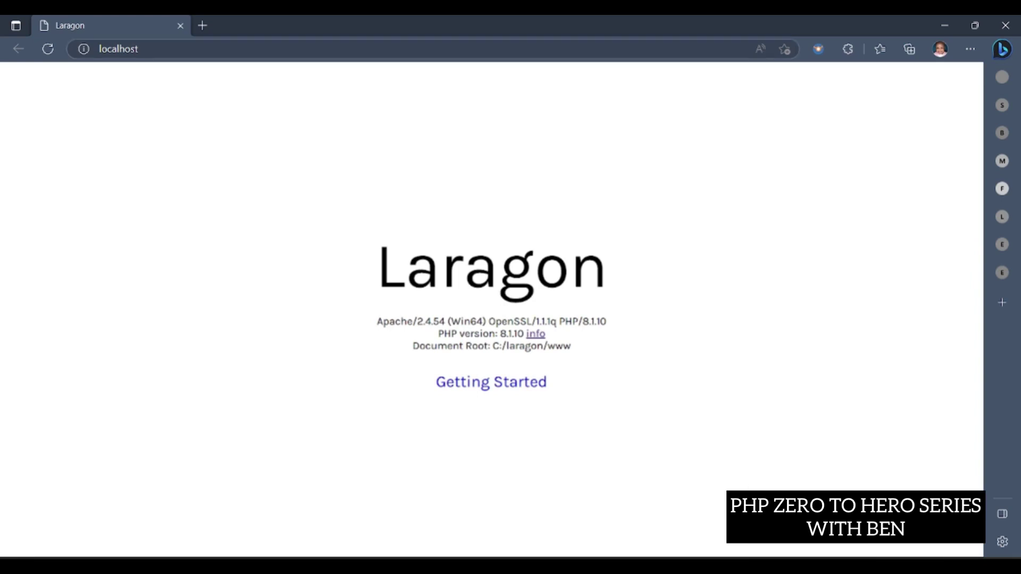
pyautogui.hotkey('ctrl', 'l')
pyautogui.press('Escape')
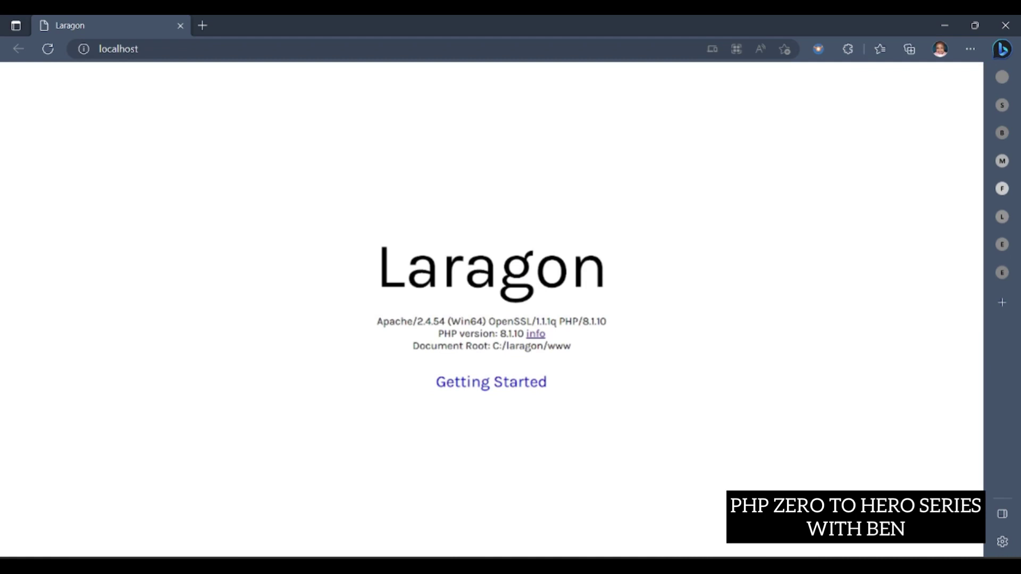
# - Return to Laragon, switch to the Sublime Text editor and look over its File and Edit commands
pyautogui.hotkey('alt', 'Tab')
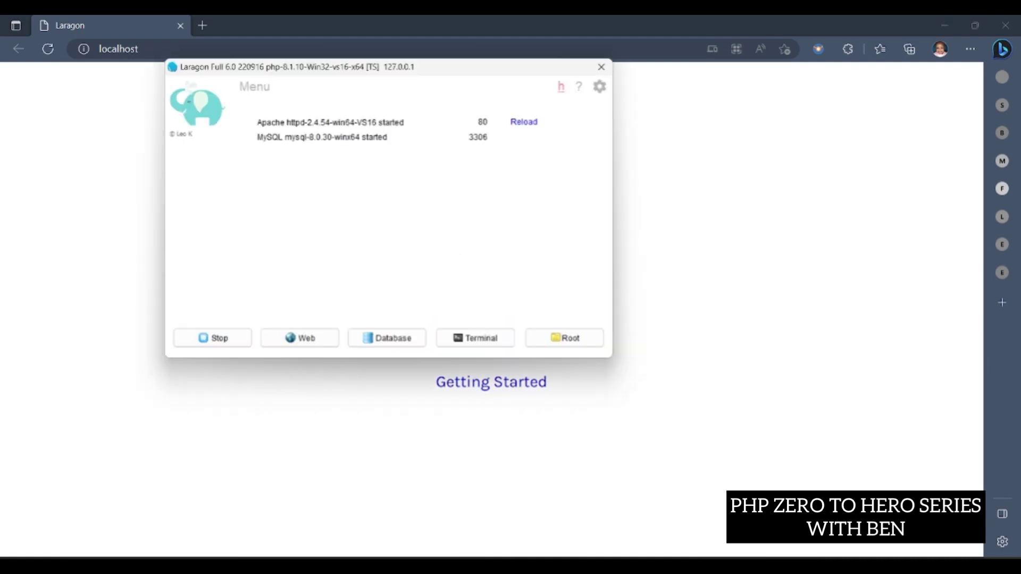
pyautogui.click(475, 338)
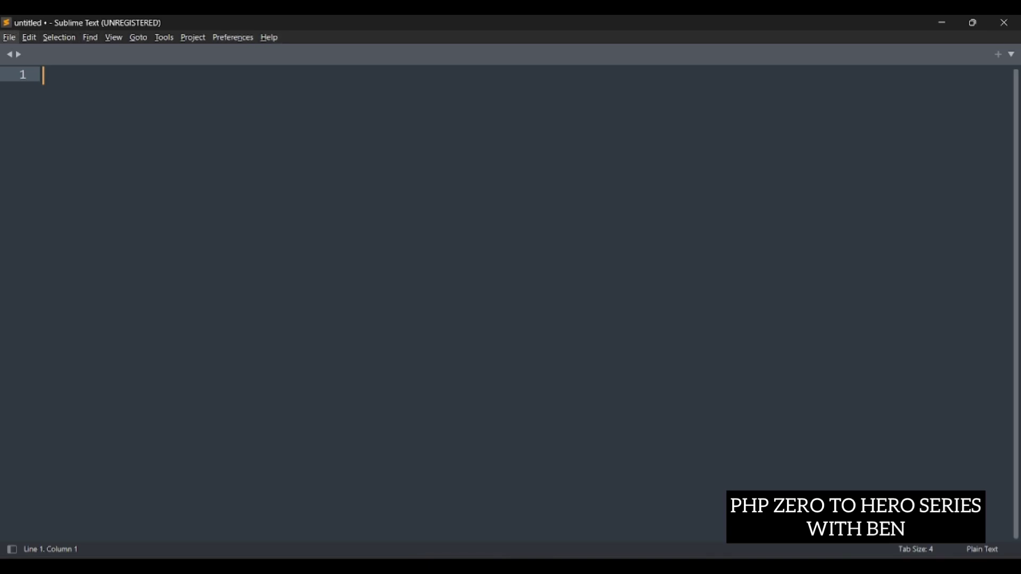
pyautogui.click(9, 37)
pyautogui.moveTo(59, 37)
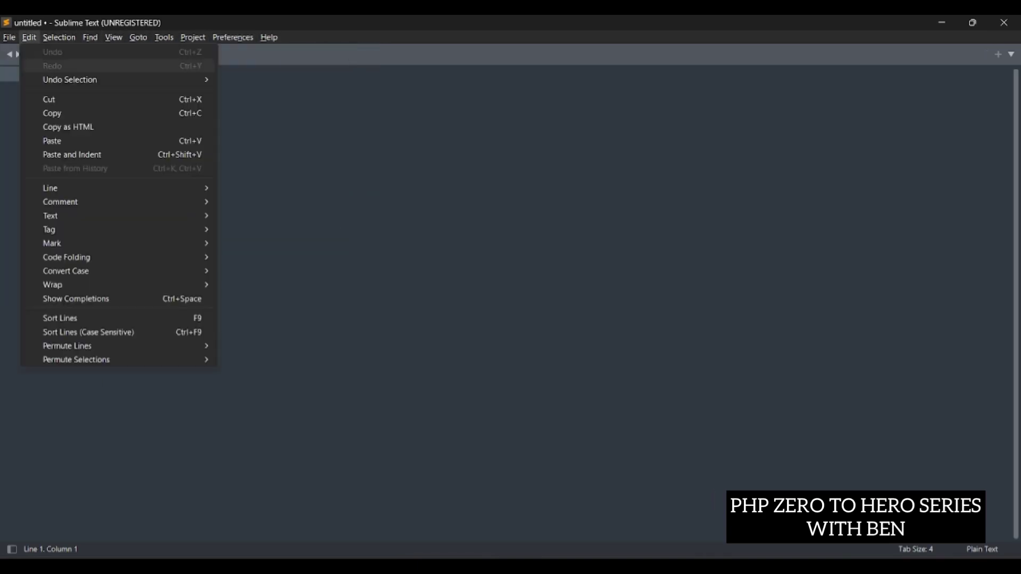
pyautogui.press('Escape')
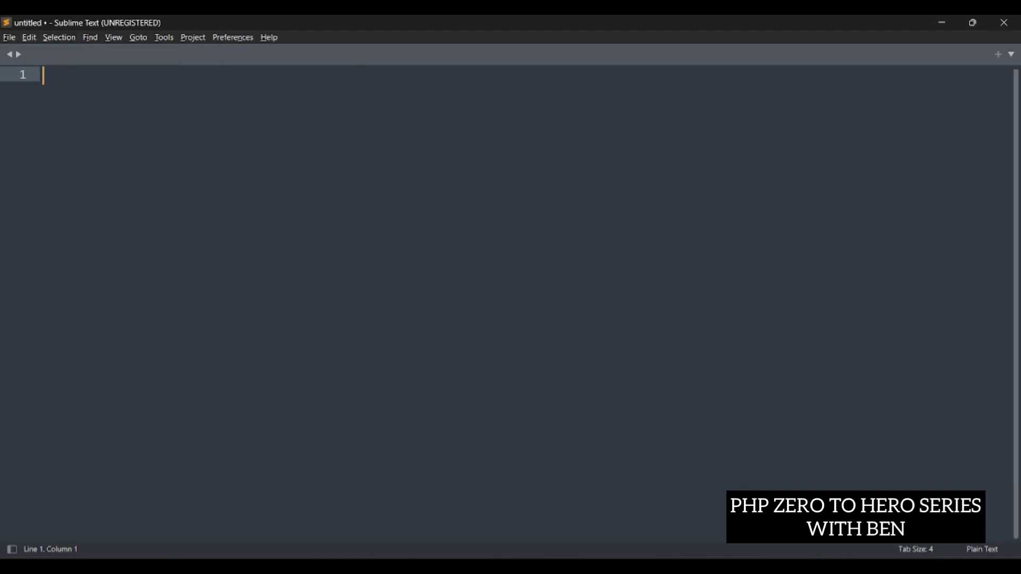